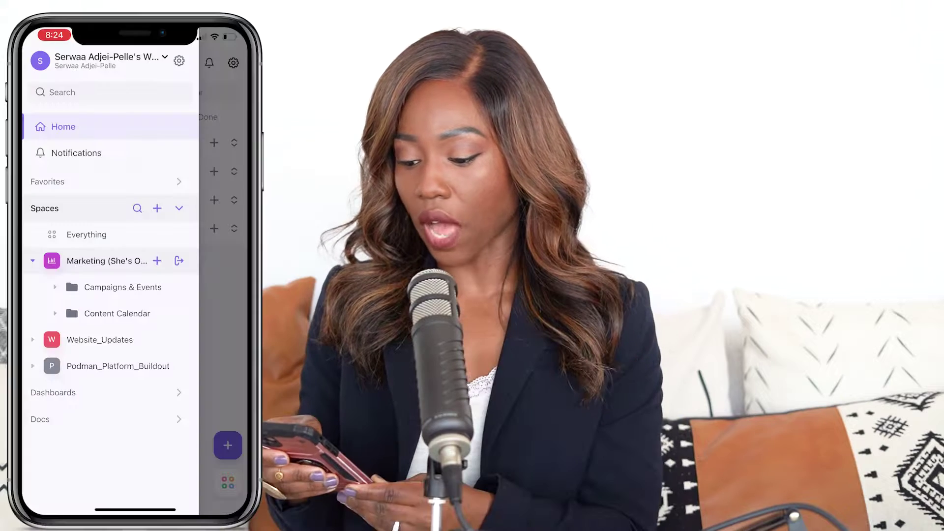
Open the YouTube list under Content Calendar, scroll its To Do tasks, and start a new task
click(55, 313)
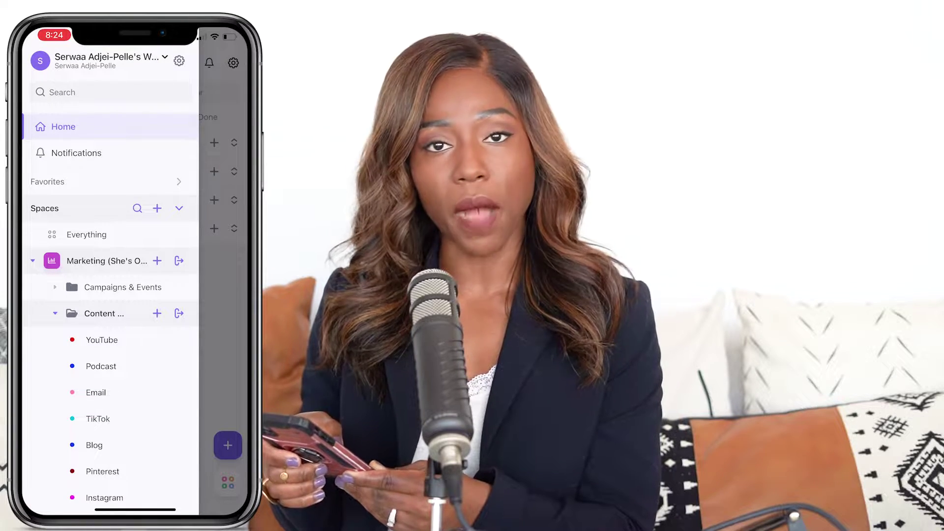
click(102, 339)
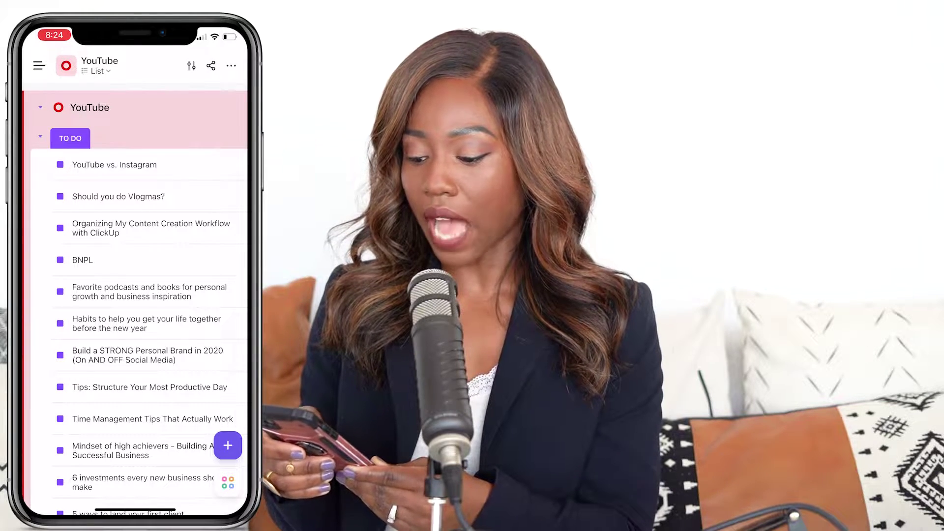
scroll(135, 295, down, 5)
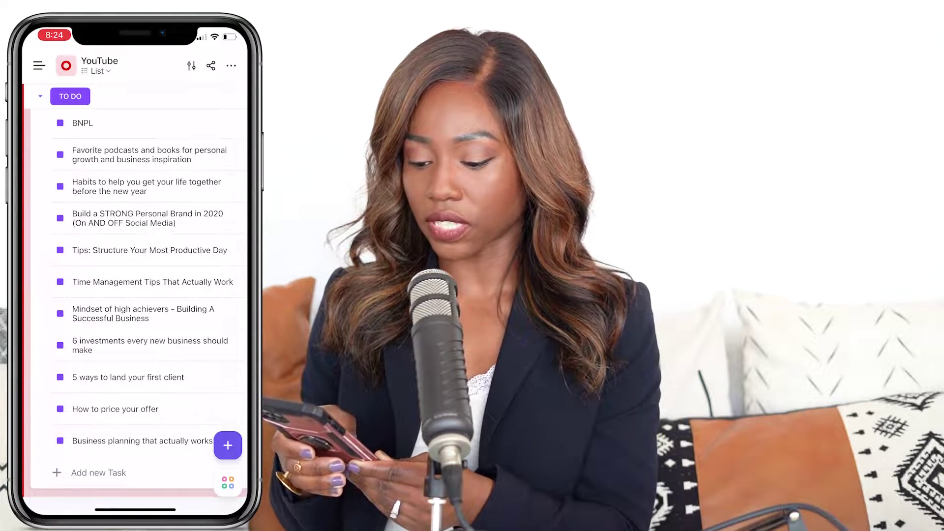
click(227, 445)
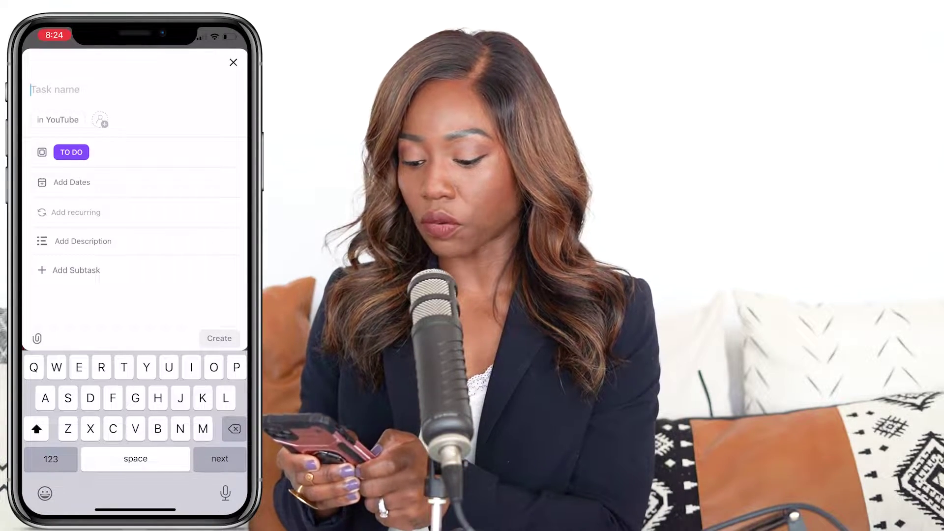
Create a task named 'Test name' in the YouTube To Do list and reveal its empty fields
text(Test)
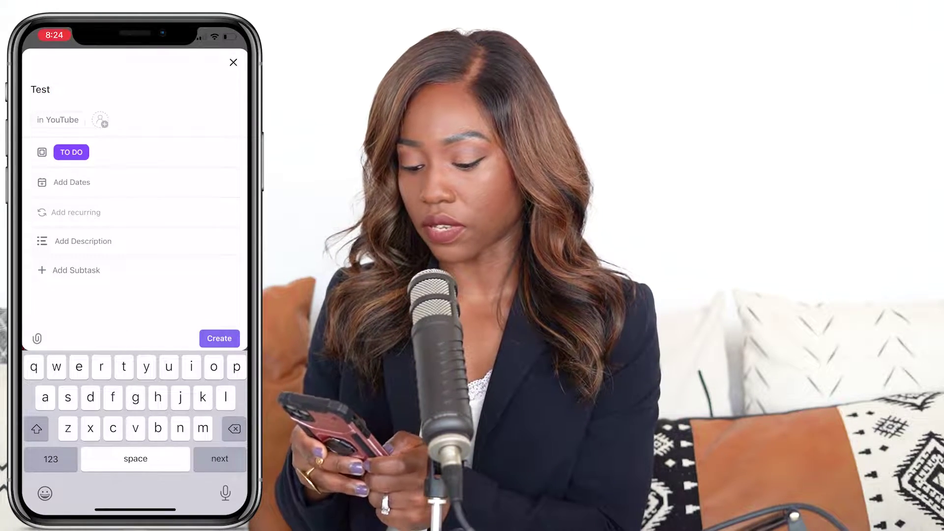
text( name)
click(219, 339)
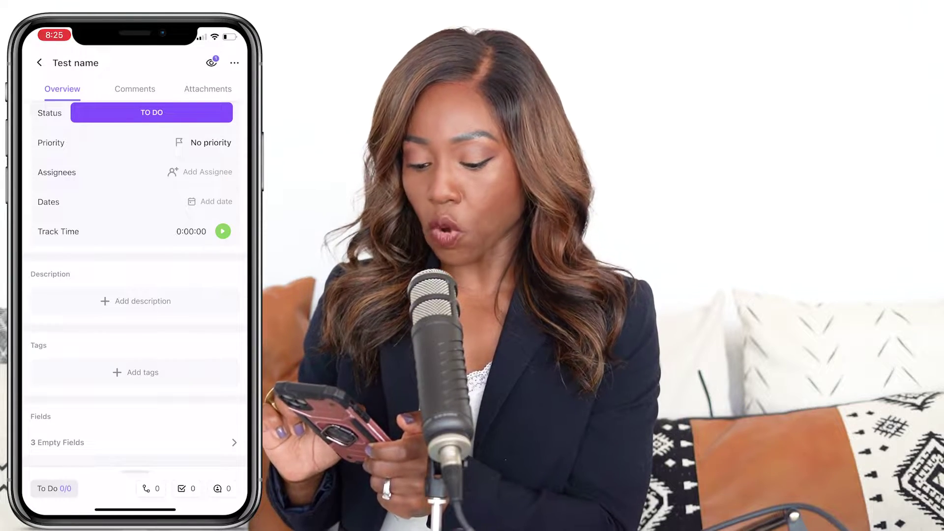
click(58, 443)
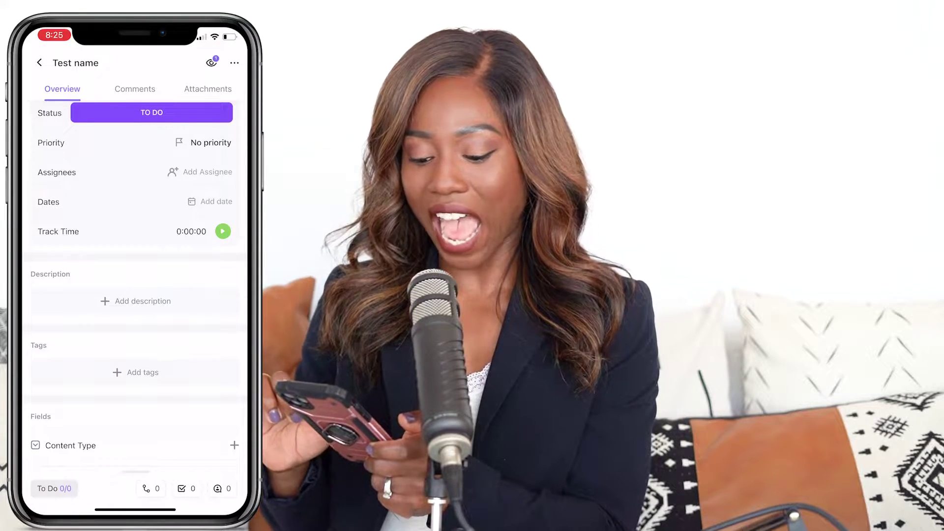
scroll(137, 286, down, 3)
Set Test name's Content Type to Video and Stage to Idea, then return to the list
click(70, 350)
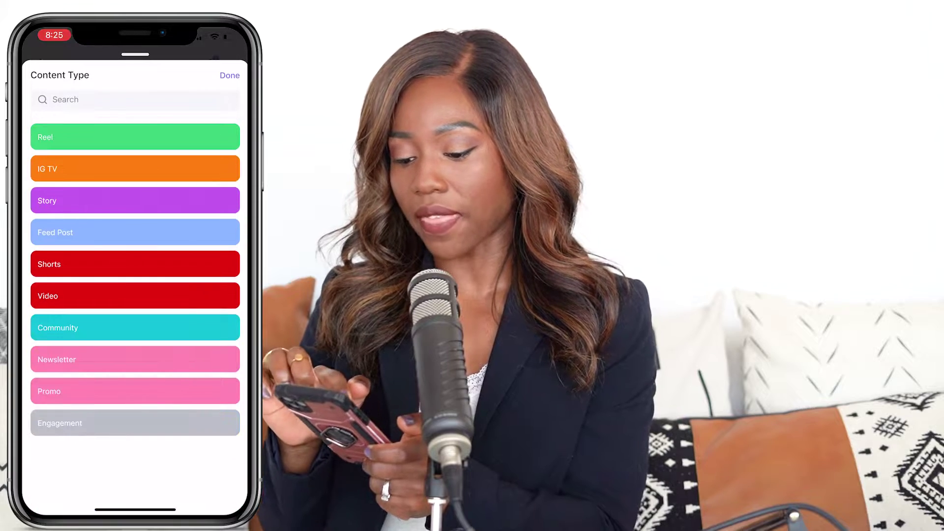
click(135, 295)
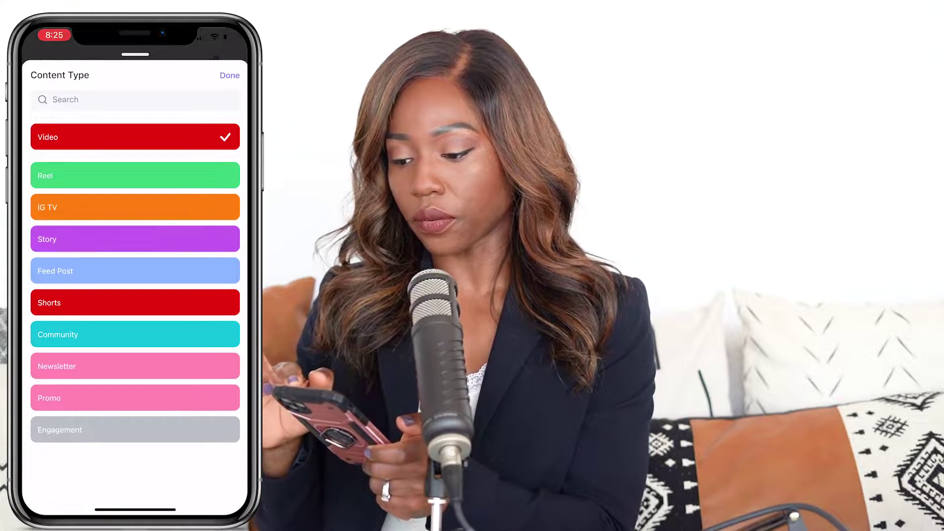
click(229, 75)
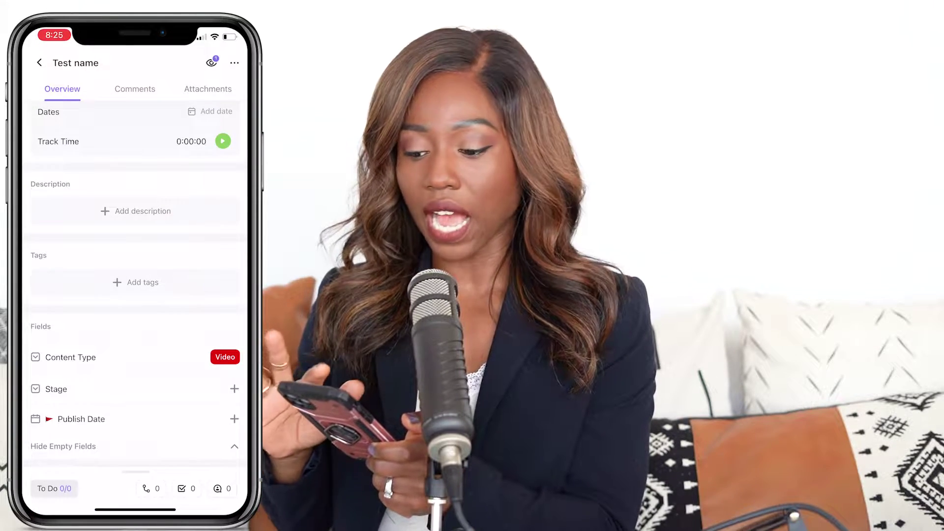
click(135, 389)
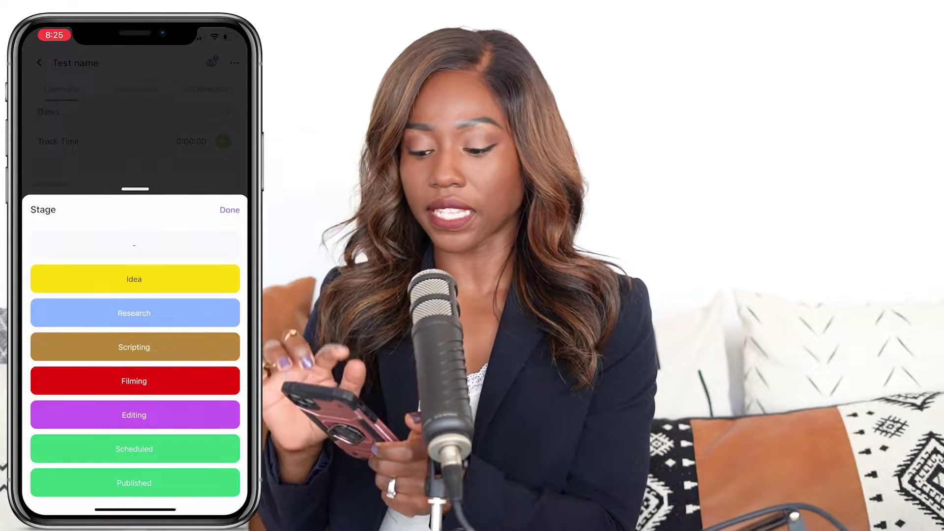
click(134, 279)
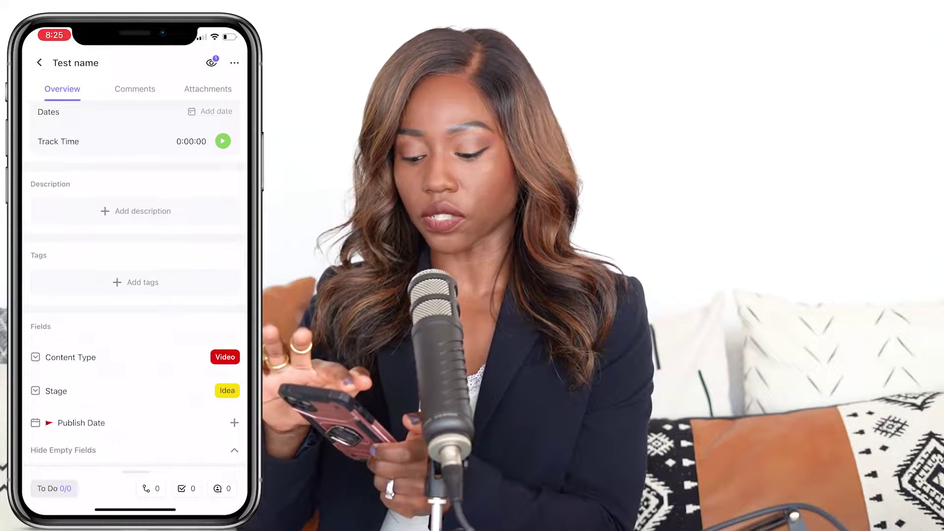
click(39, 63)
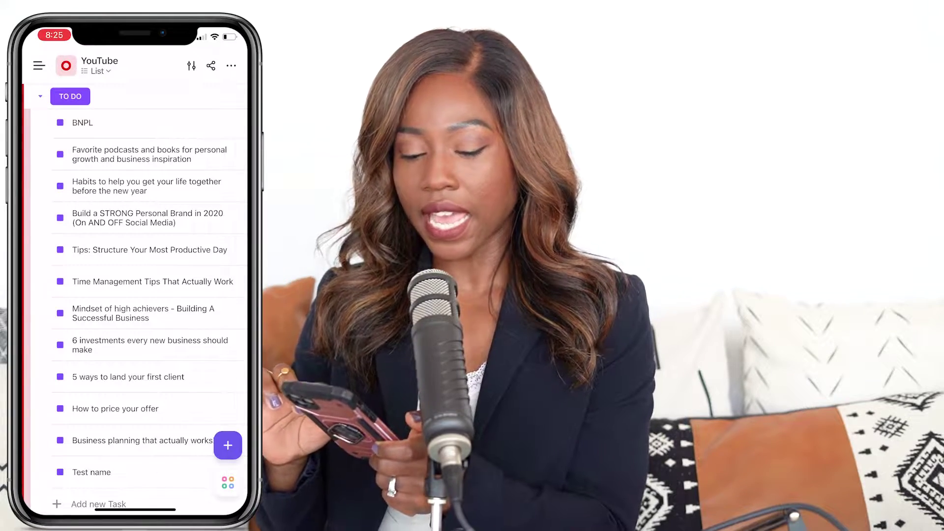
scroll(135, 310, down, 1)
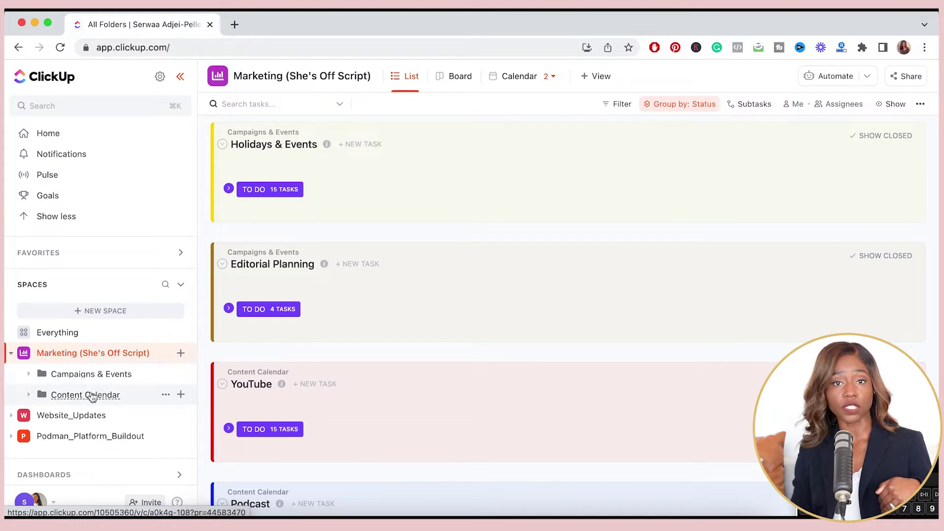
Expand Content Calendar in the web sidebar to show its YouTube, Podcast, Email, TikTok and Blog lists
click(29, 396)
scroll(69, 433, down, 2)
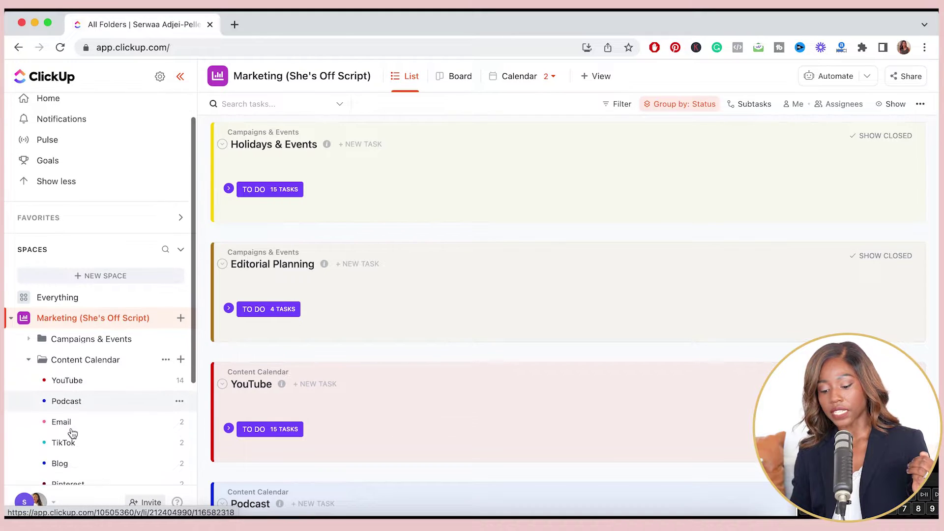
Open the YouTube list on the web and scroll down to Test name and back up
click(78, 386)
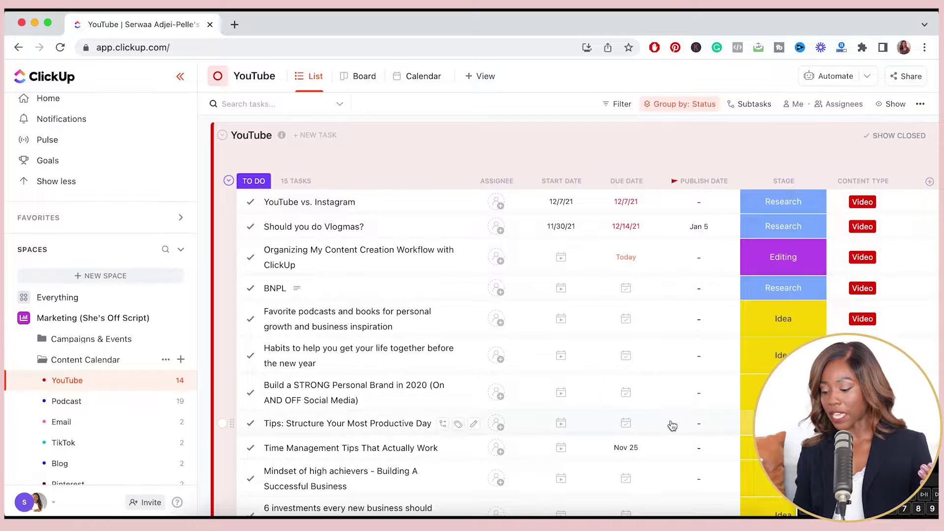
scroll(604, 449, down, 5)
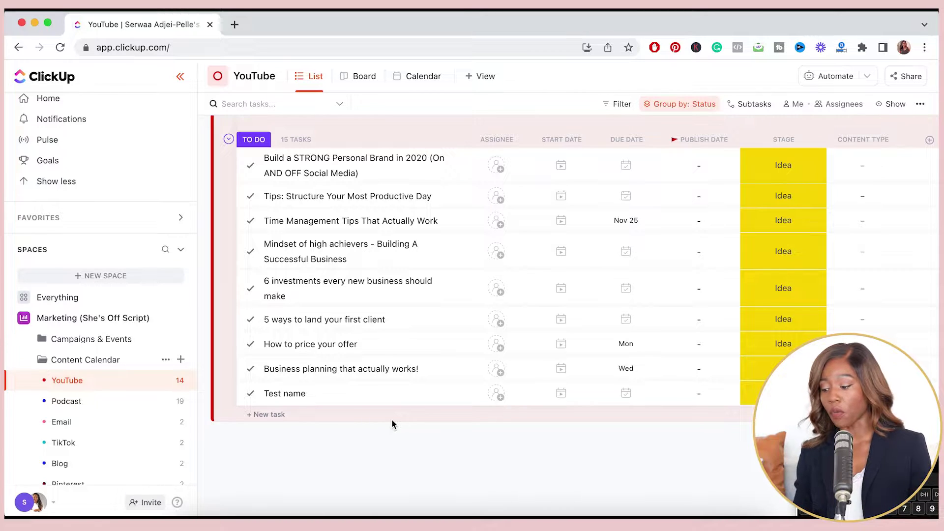
scroll(515, 204, up, 5)
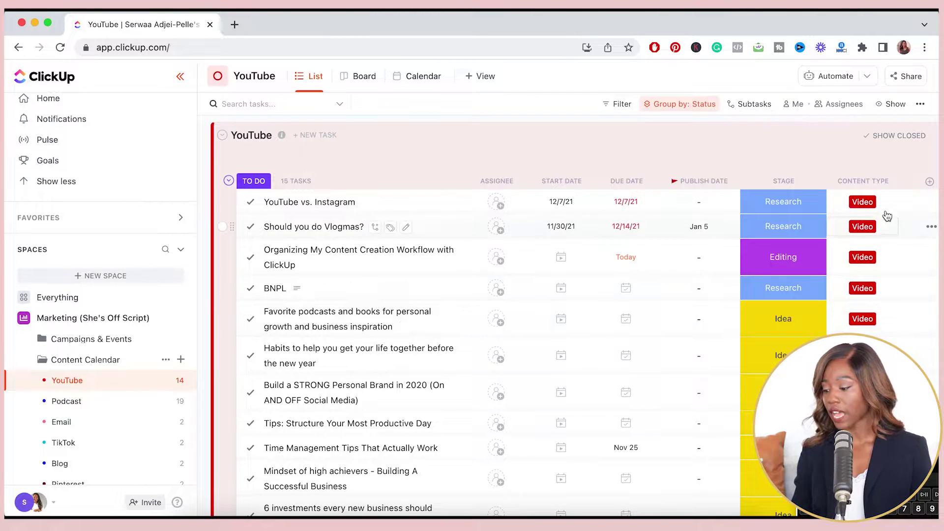
Clear and reapply the Video content type on the YouTube vs. Instagram task
click(872, 203)
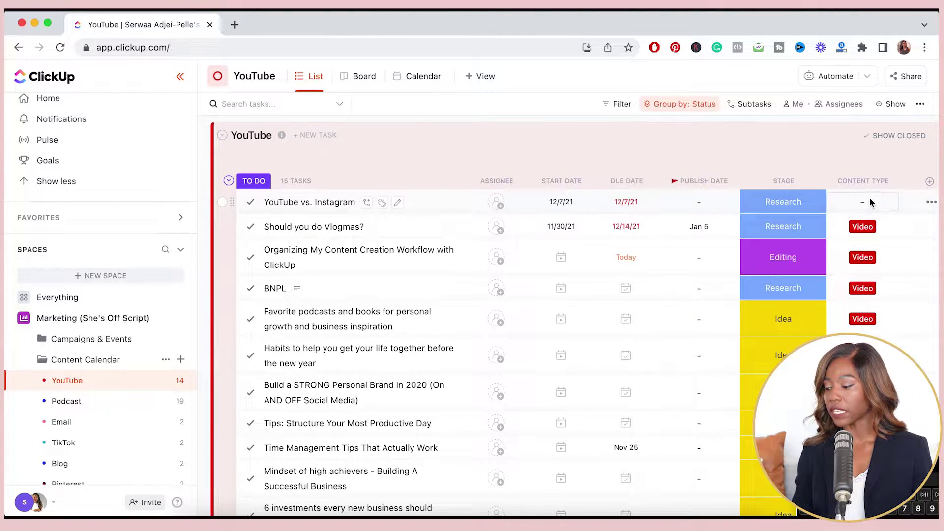
click(870, 201)
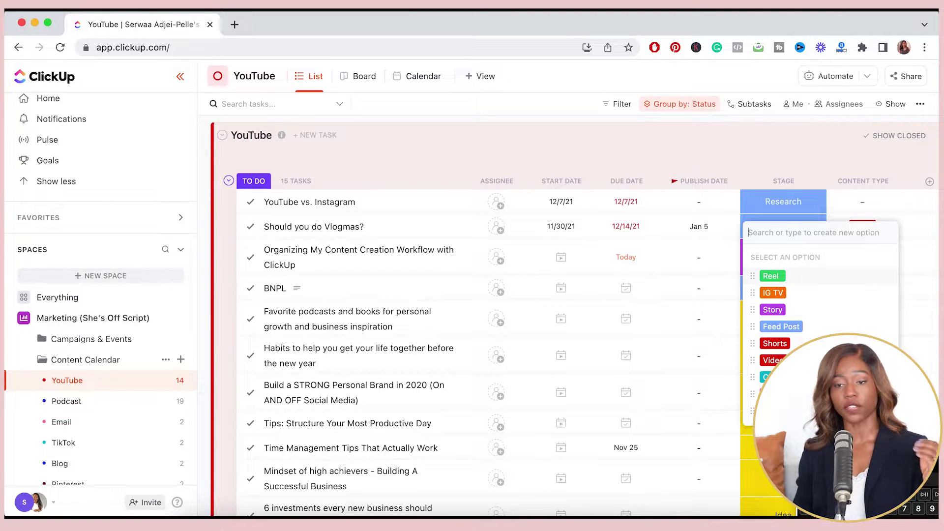
scroll(819, 315, down, 1)
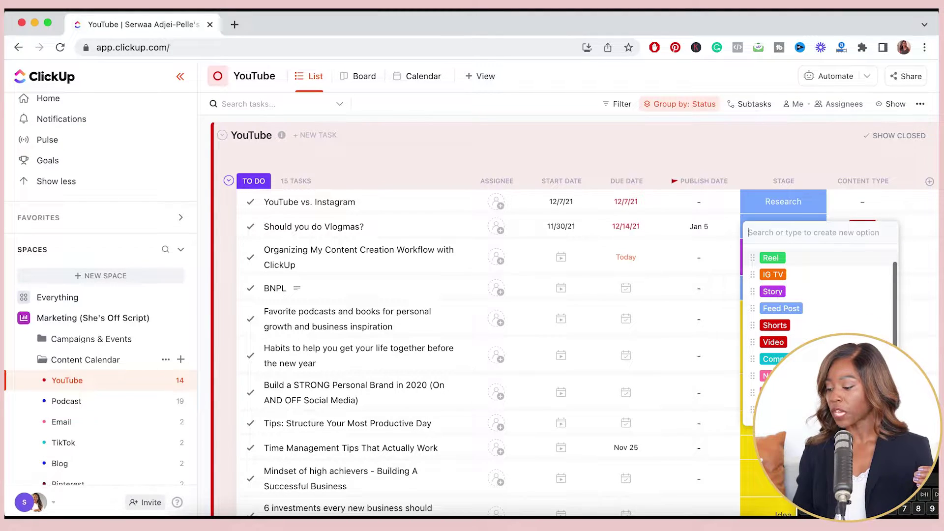
click(779, 344)
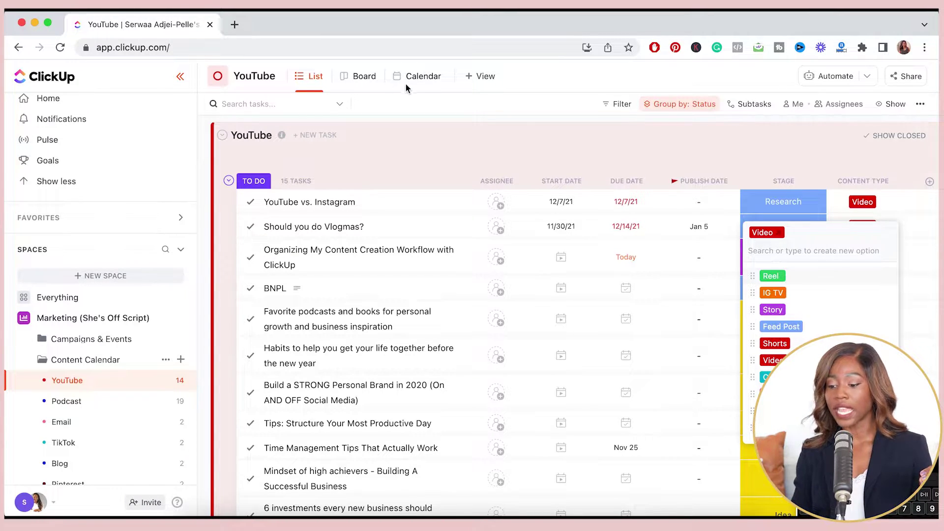
Switch the YouTube list to Board view and scroll right to the Editing column
click(355, 82)
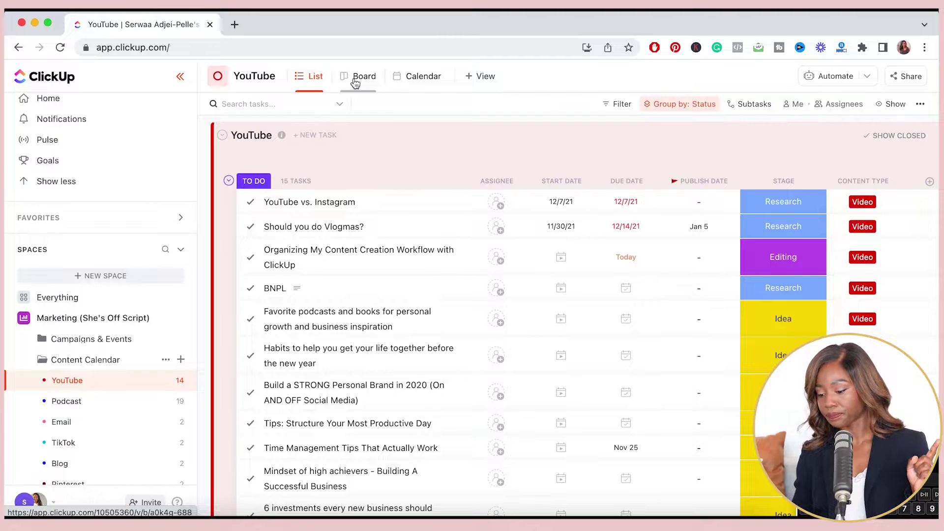
click(355, 82)
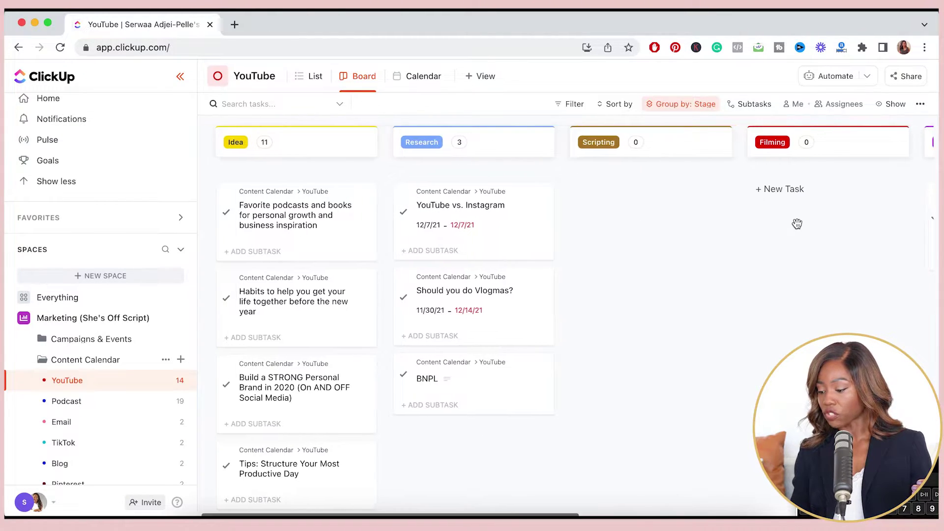
scroll(797, 221, right, 5)
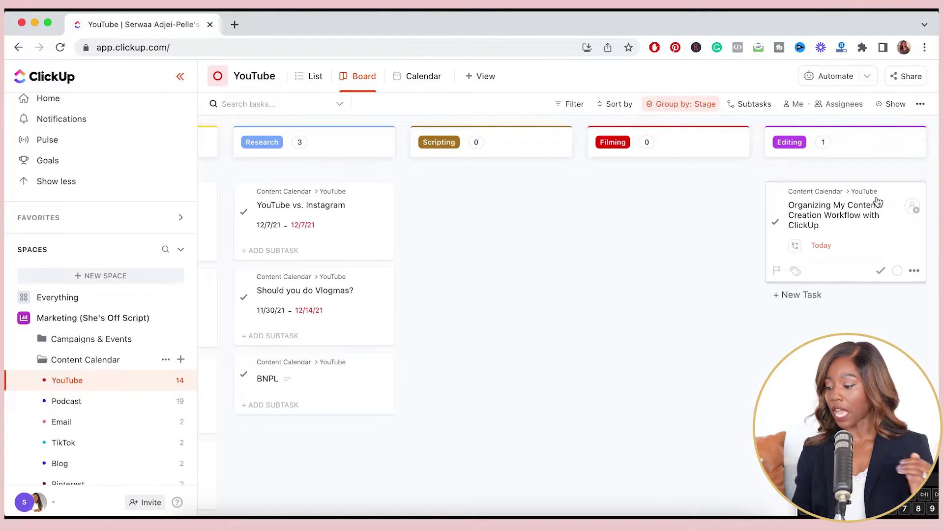
Drag the Organizing My Content Creation Workflow card through Filming, Editing and Scheduled into Published
drag(867, 212, 707, 215)
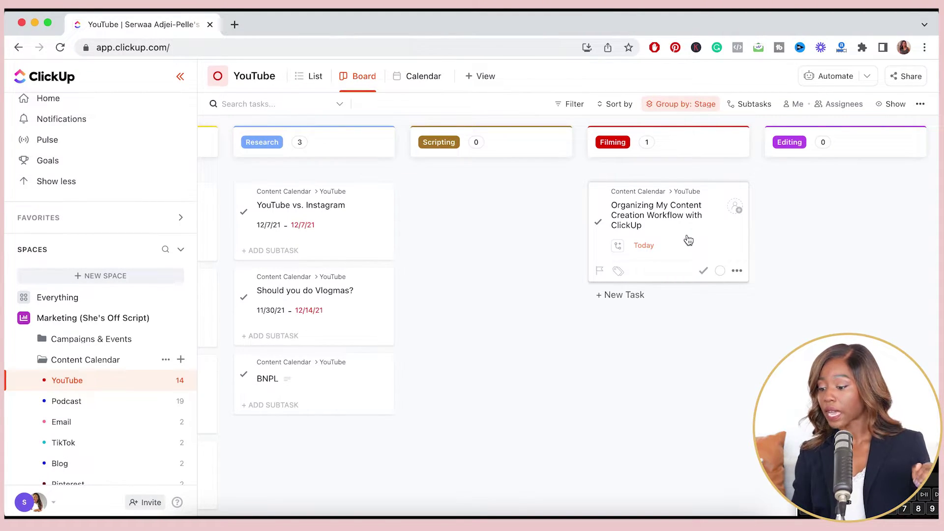
mouse_move(670, 212)
mouse_down()
mouse_move(633, 205)
mouse_move(540, 229)
mouse_move(645, 211)
mouse_move(676, 216)
mouse_up()
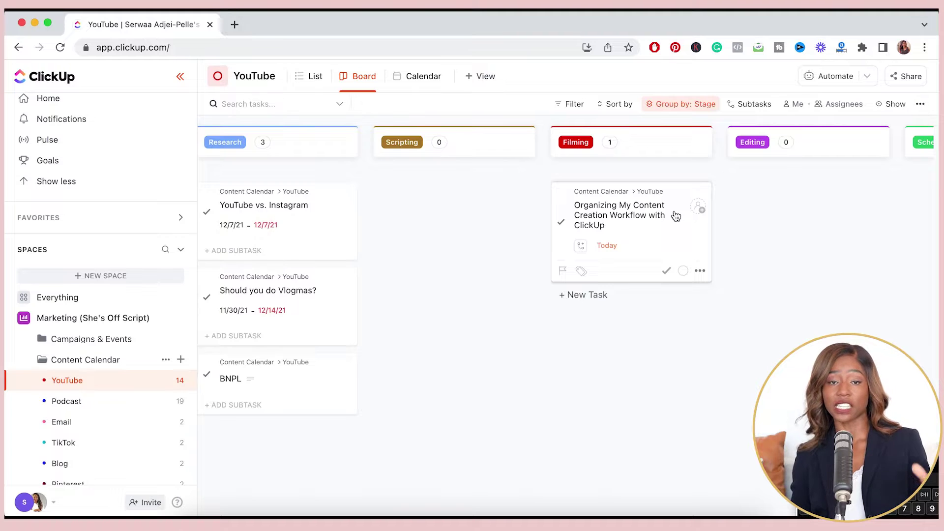
scroll(664, 216, right, 5)
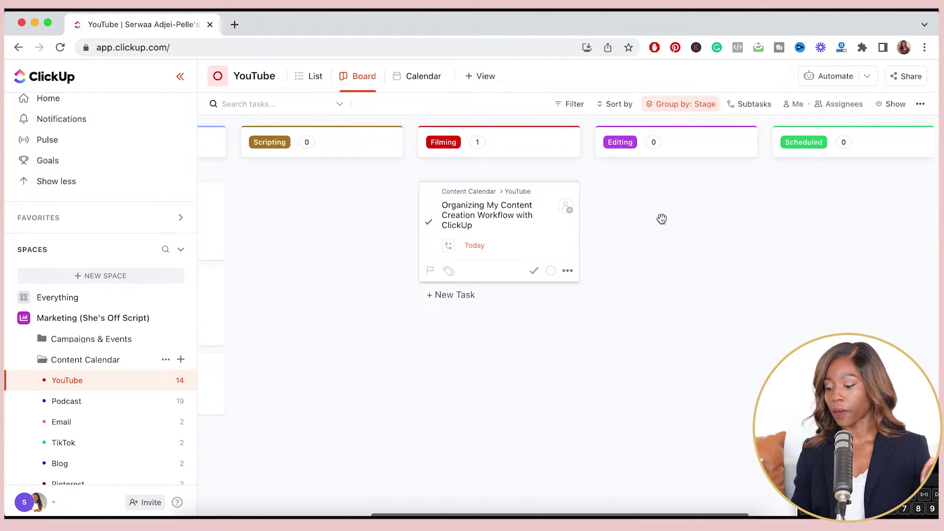
drag(512, 207, 645, 205)
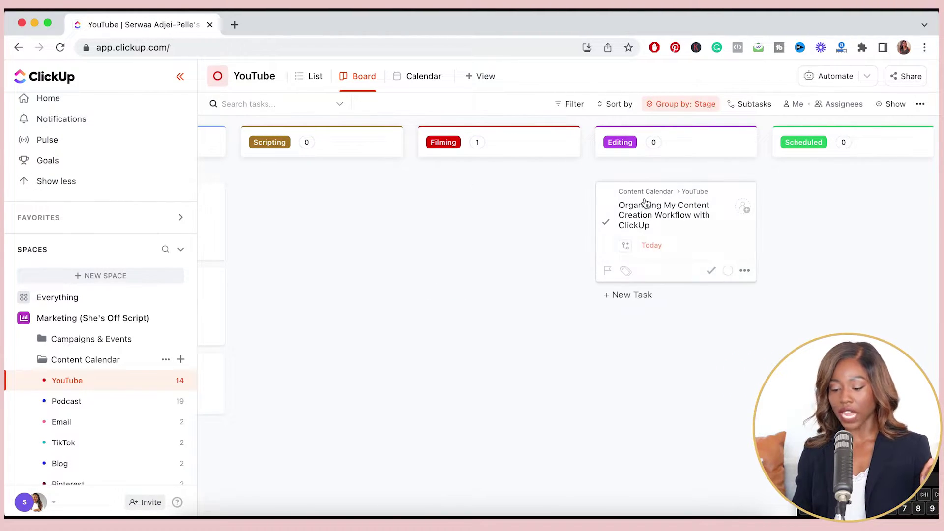
scroll(646, 204, right, 5)
scroll(646, 204, right, 1)
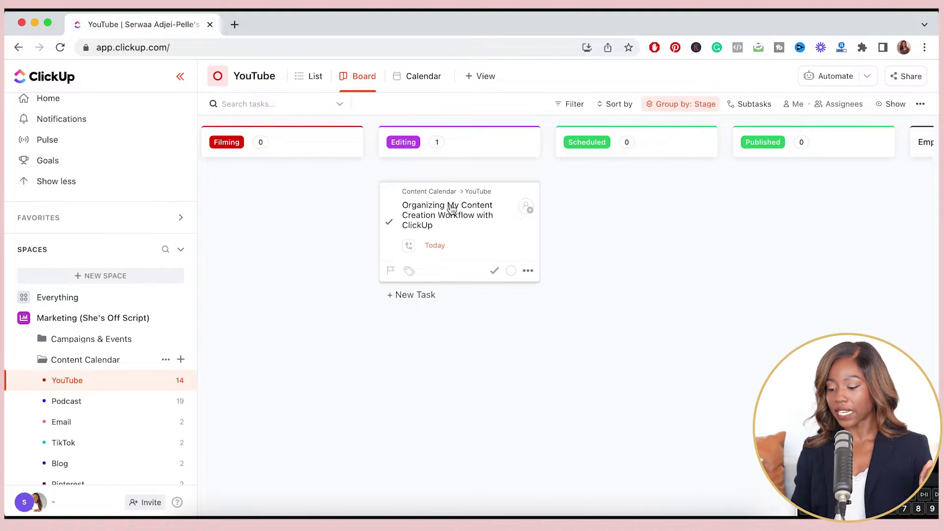
drag(517, 204, 633, 208)
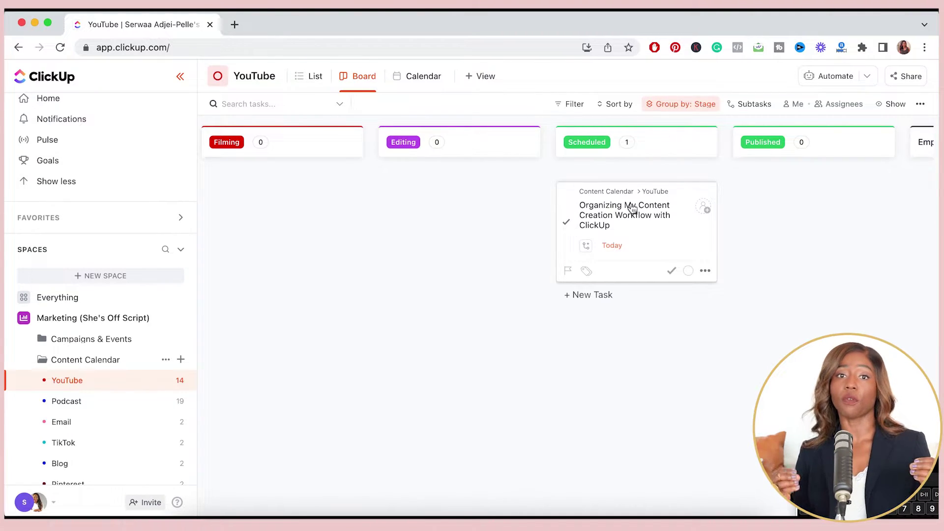
scroll(633, 209, right, 3)
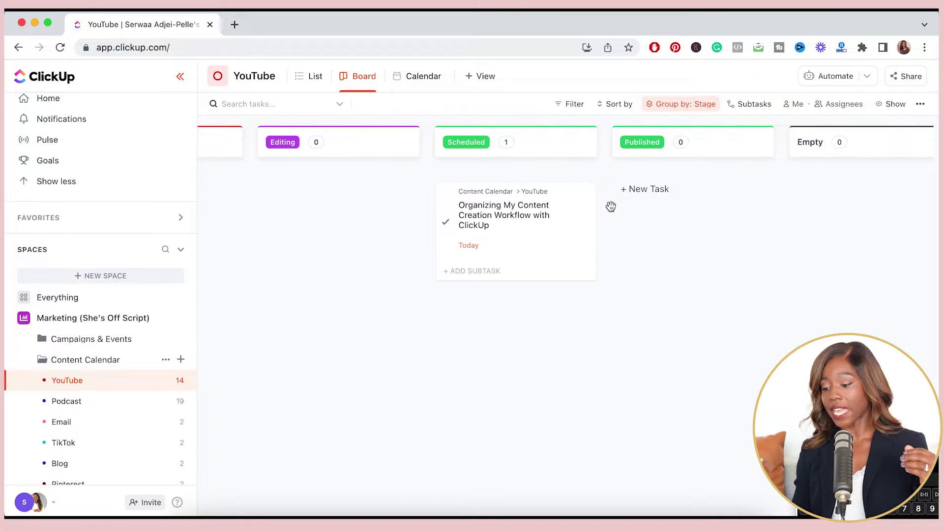
drag(586, 207, 673, 208)
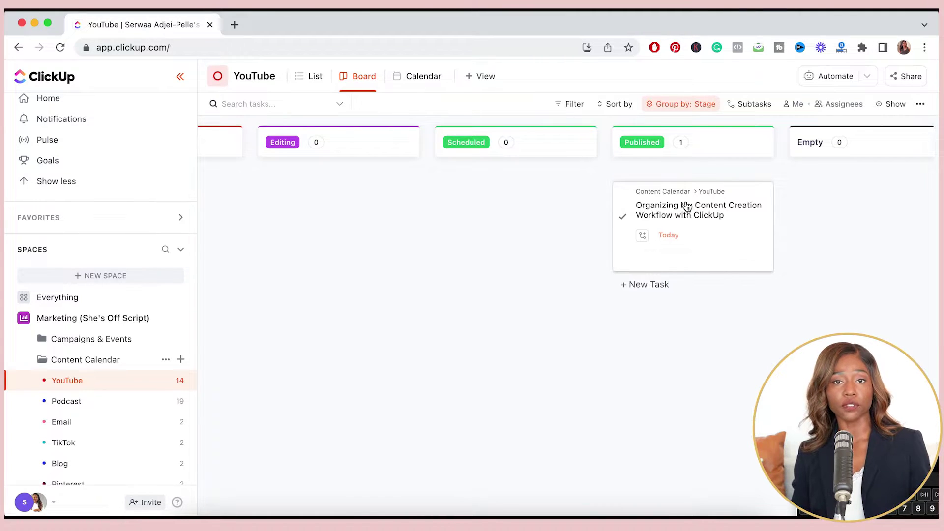
click(688, 206)
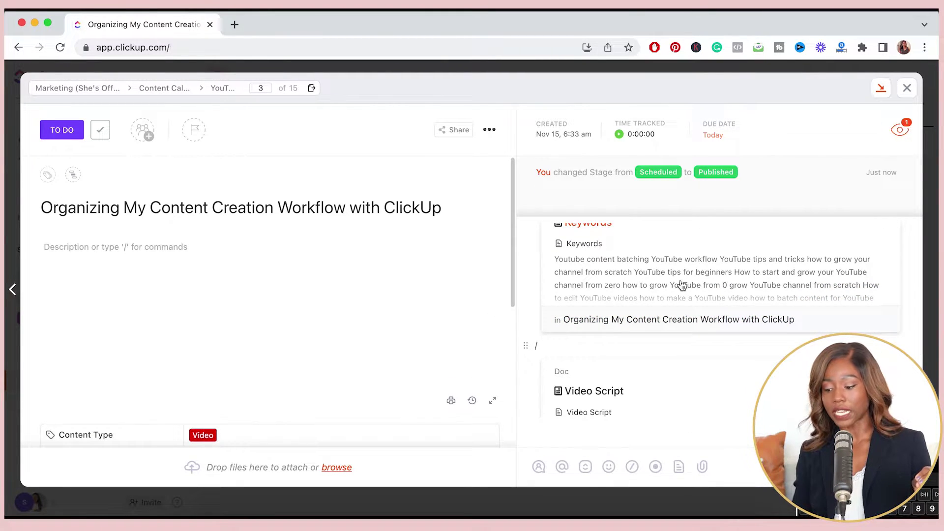
Read through the workflow task's attached Keywords doc, then close it back to the task
click(682, 285)
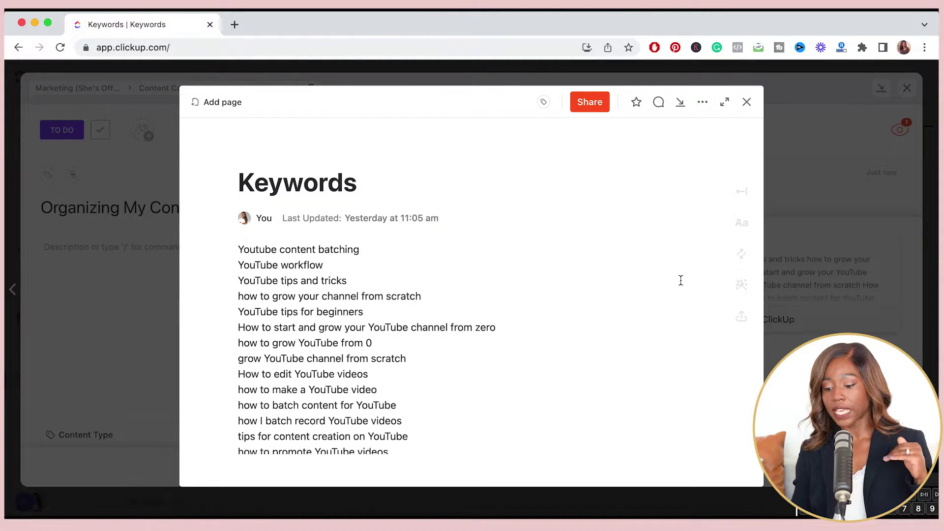
scroll(458, 359, down, 6)
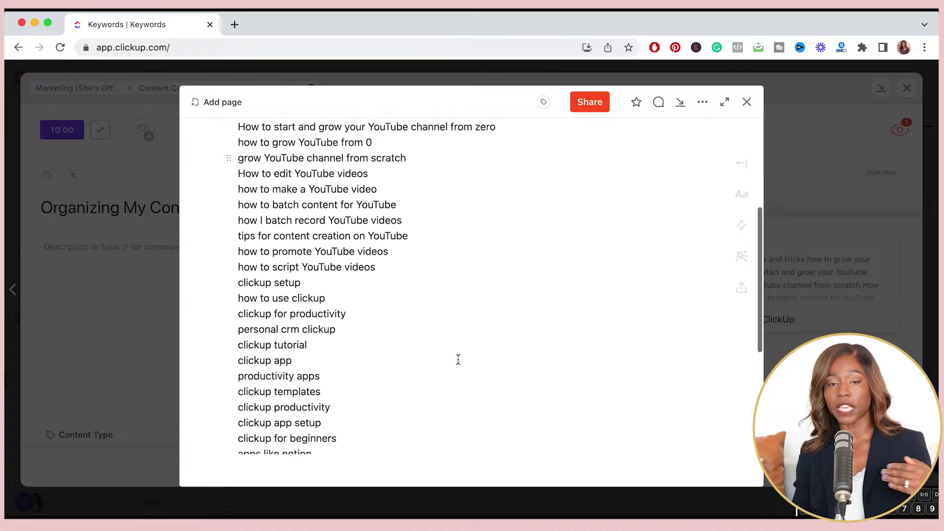
scroll(458, 359, down, 1)
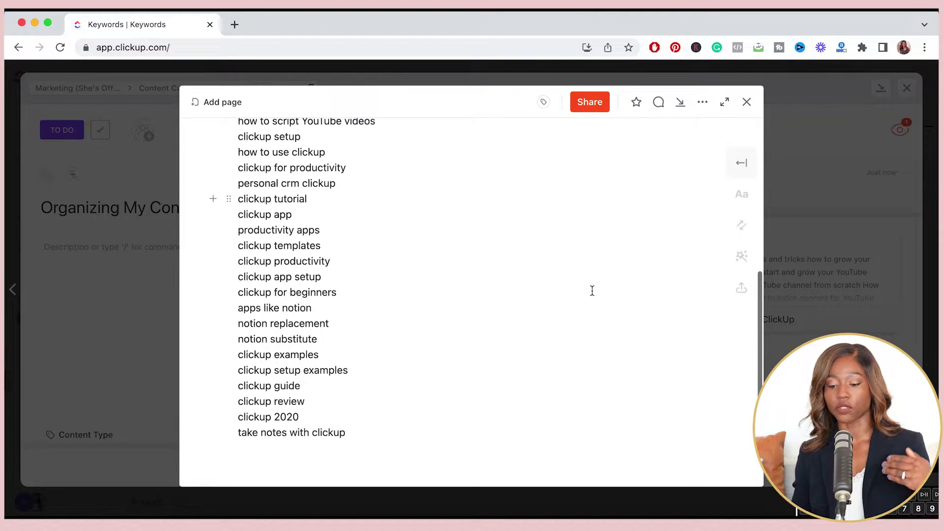
click(748, 102)
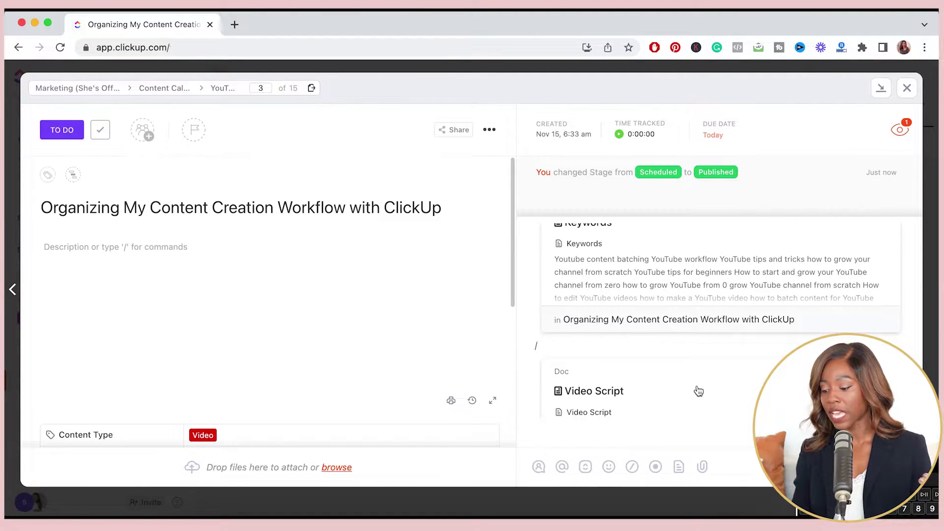
scroll(696, 391, down, 3)
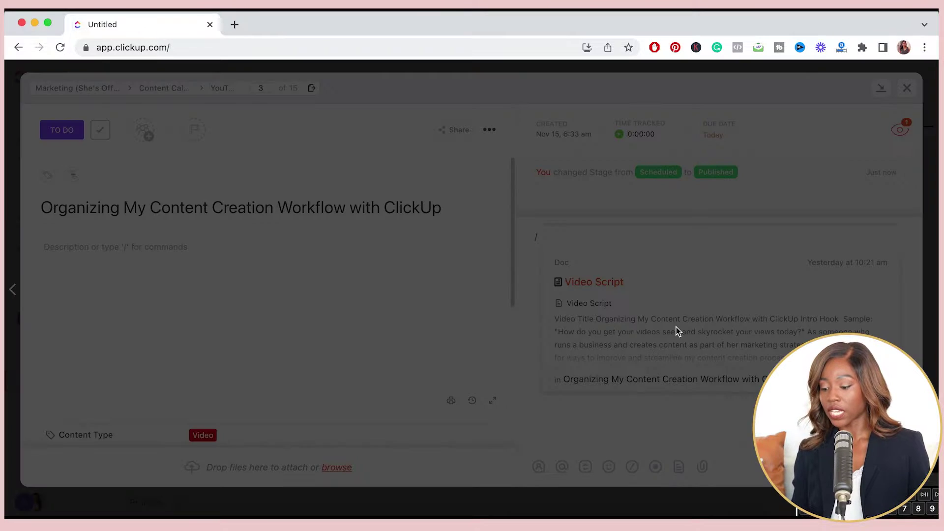
Read through the attached Video Script doc, then view the YouTube list as a November calendar
click(677, 327)
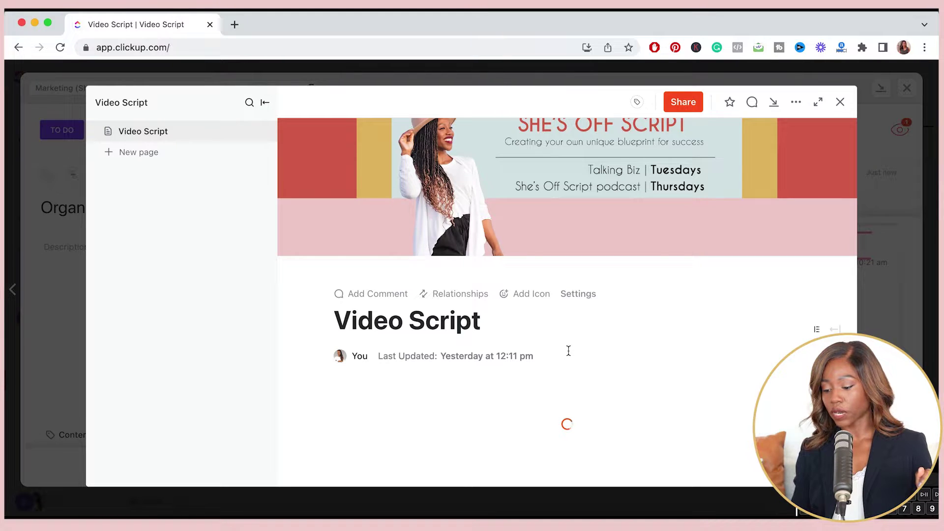
scroll(569, 351, down, 1)
scroll(568, 350, down, 4)
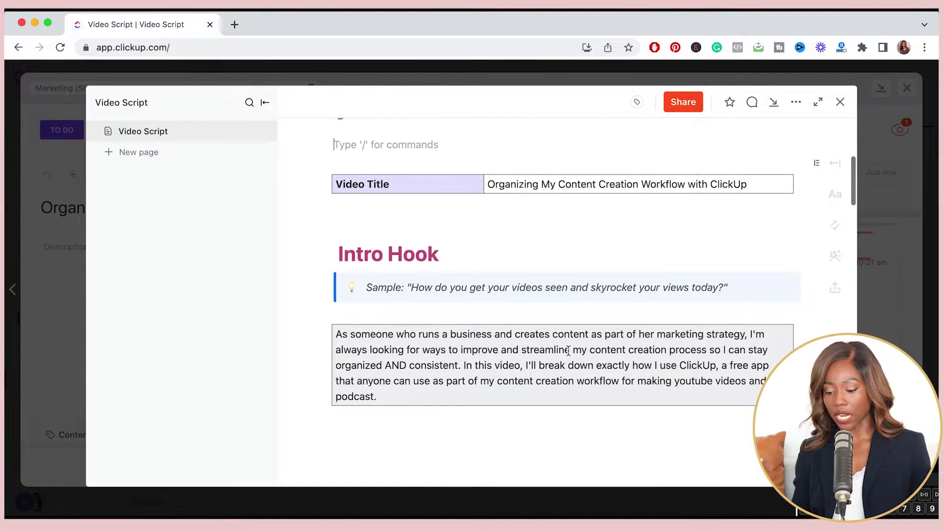
scroll(568, 350, down, 4)
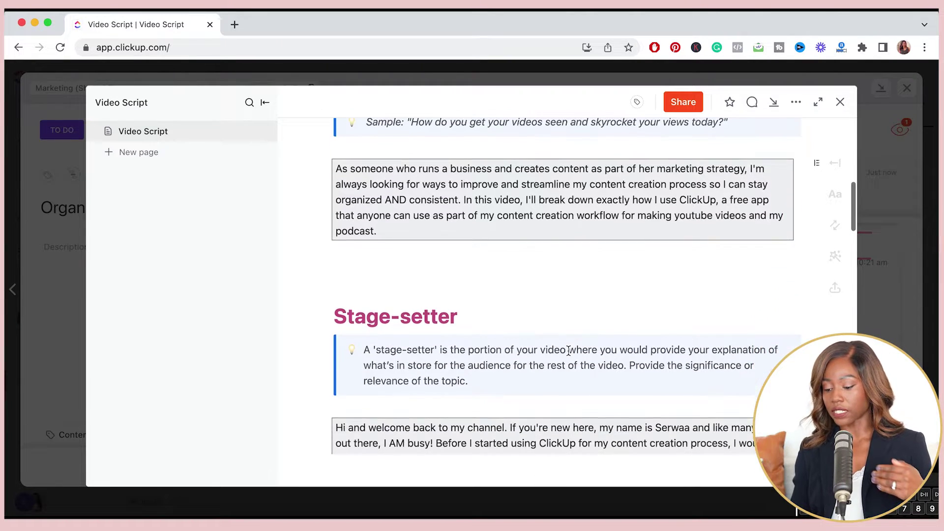
scroll(568, 350, down, 7)
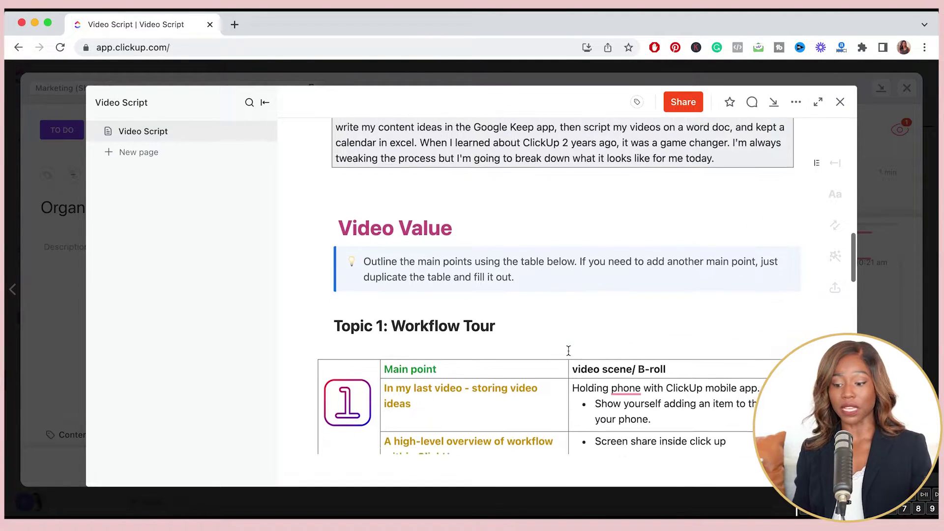
scroll(569, 350, down, 5)
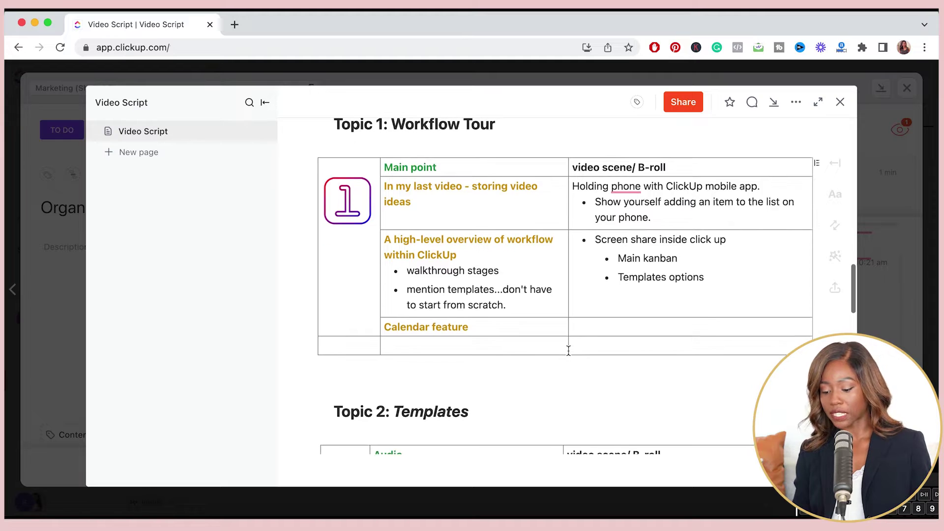
scroll(568, 350, down, 13)
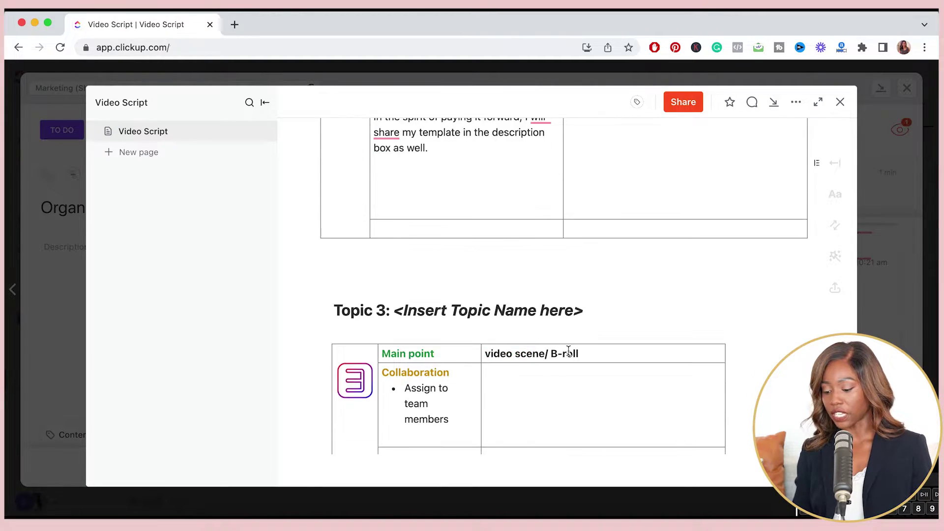
scroll(568, 350, down, 2)
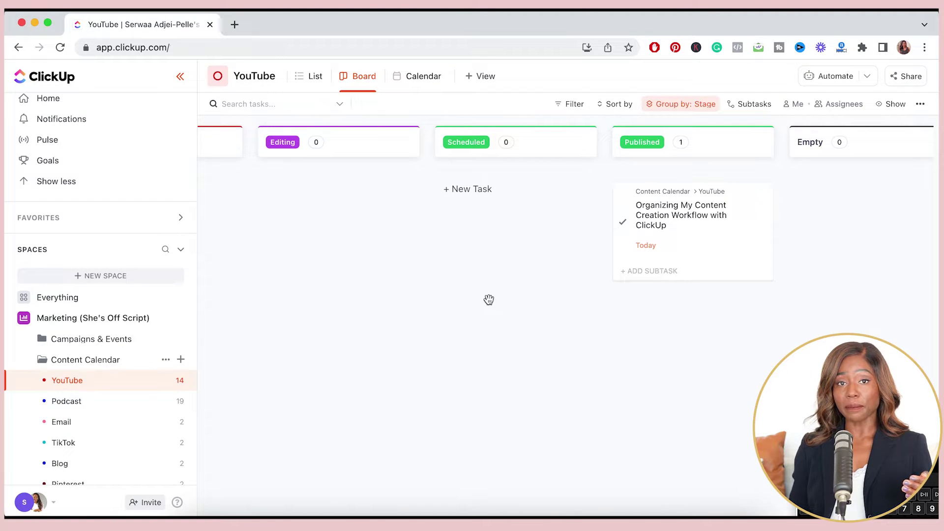
click(420, 79)
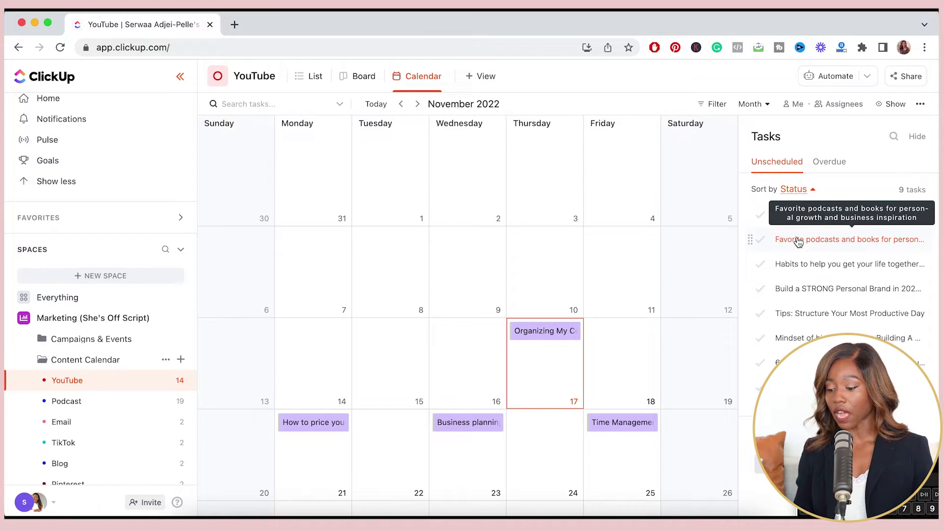
Schedule Favorite podcasts and books for Saturday, November 5, then view the Content Calendar folder's calendar
drag(798, 242, 695, 212)
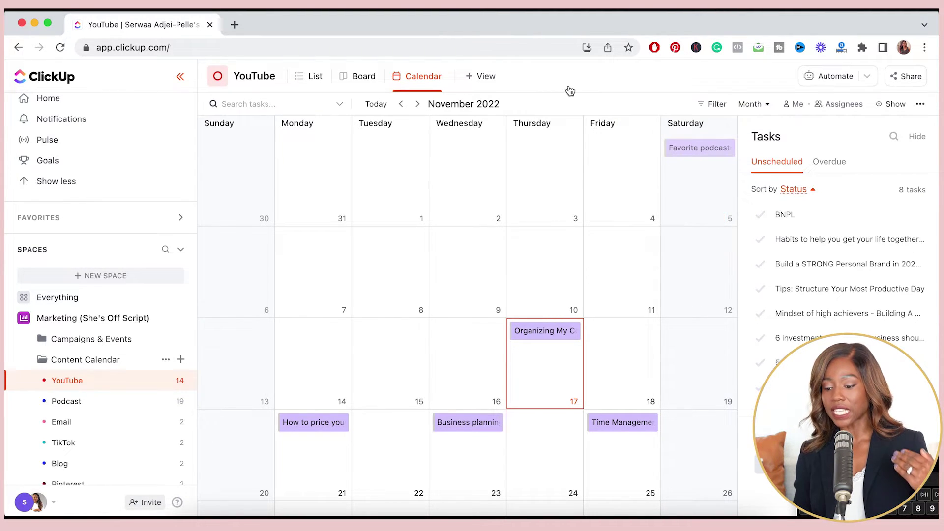
click(356, 78)
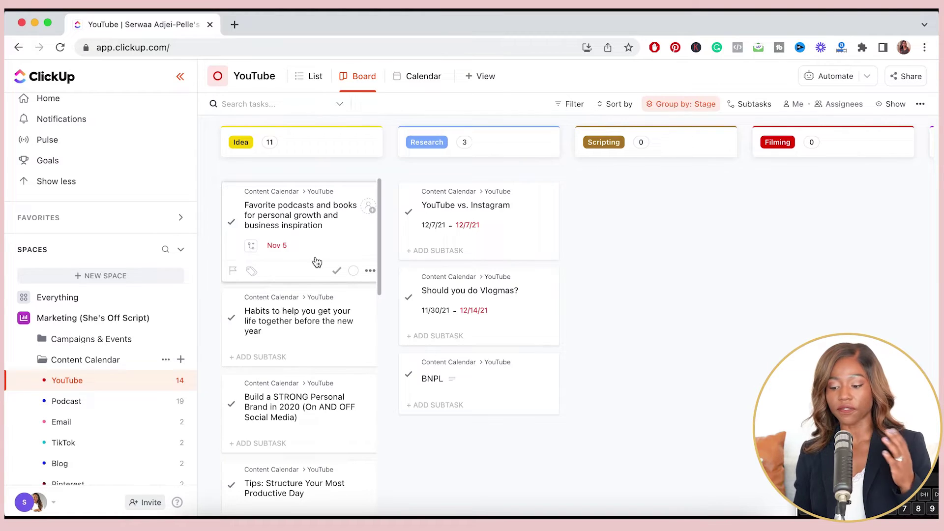
click(94, 361)
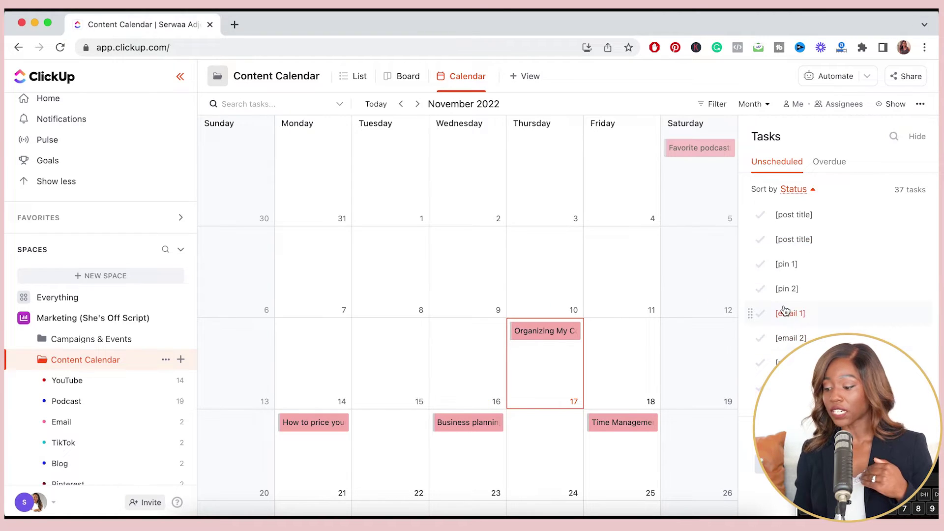
scroll(627, 334, down, 2)
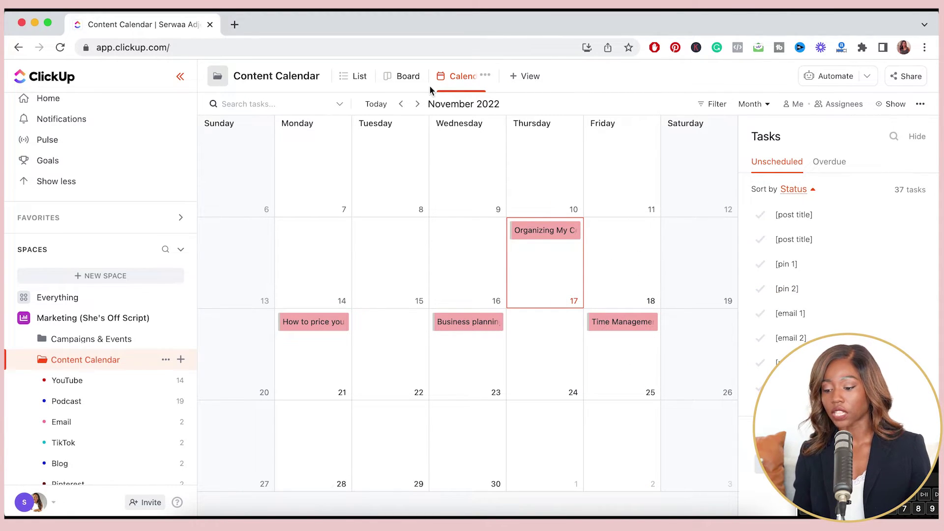
click(401, 83)
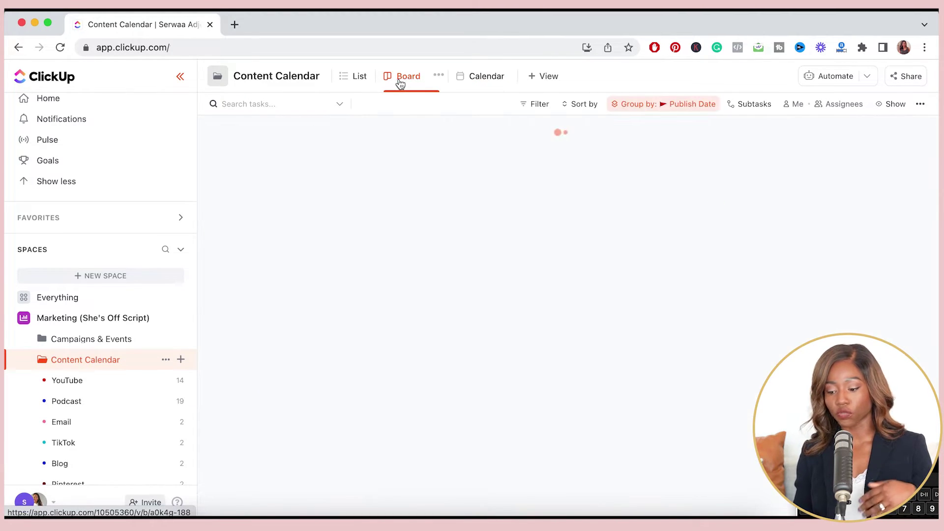
click(358, 83)
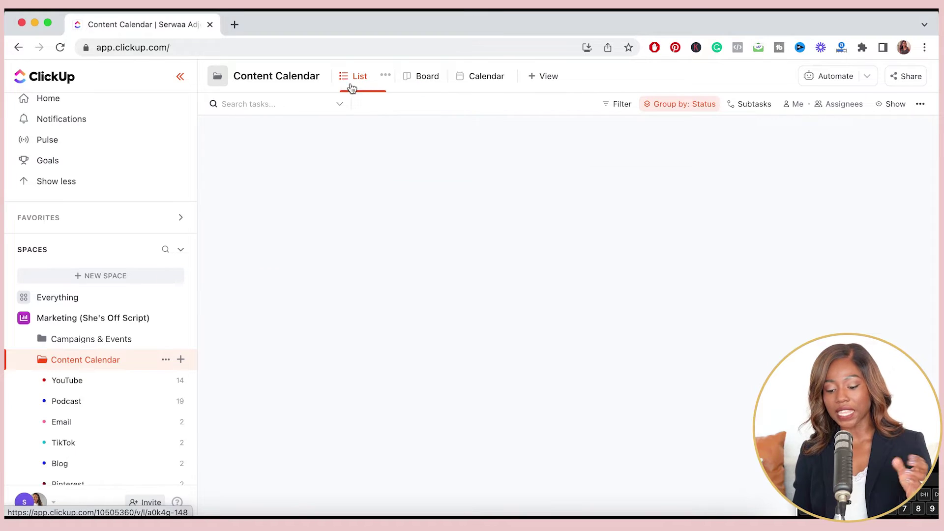
click(74, 382)
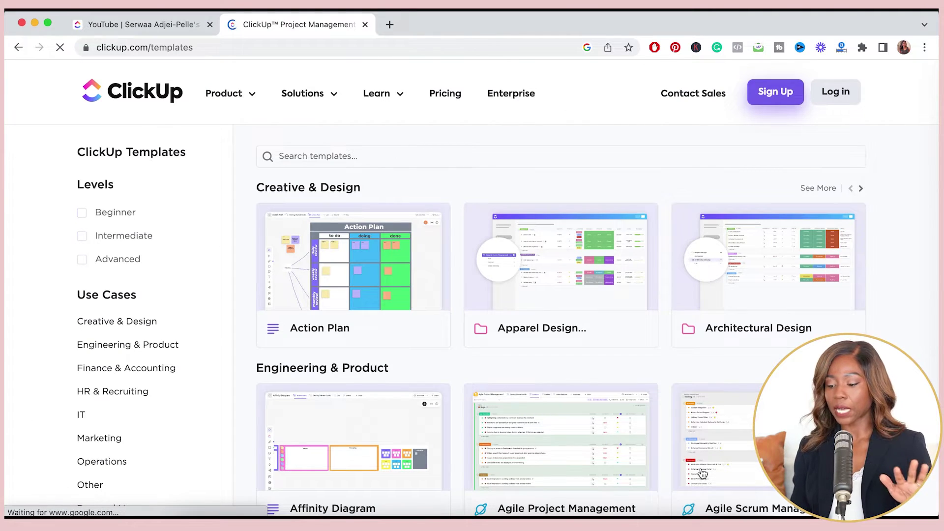
Filter the ClickUp templates page to the Personal Use category under Use Cases
scroll(703, 471, down, 2)
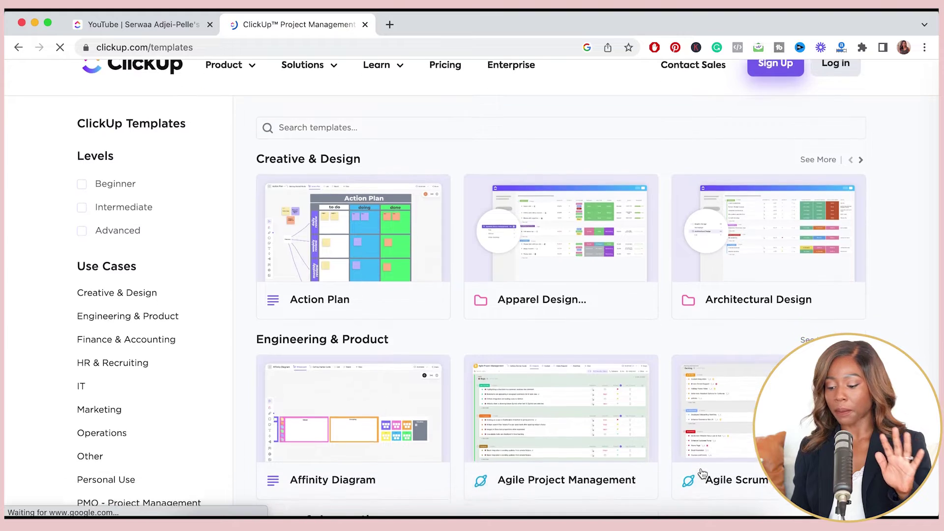
scroll(703, 473, down, 3)
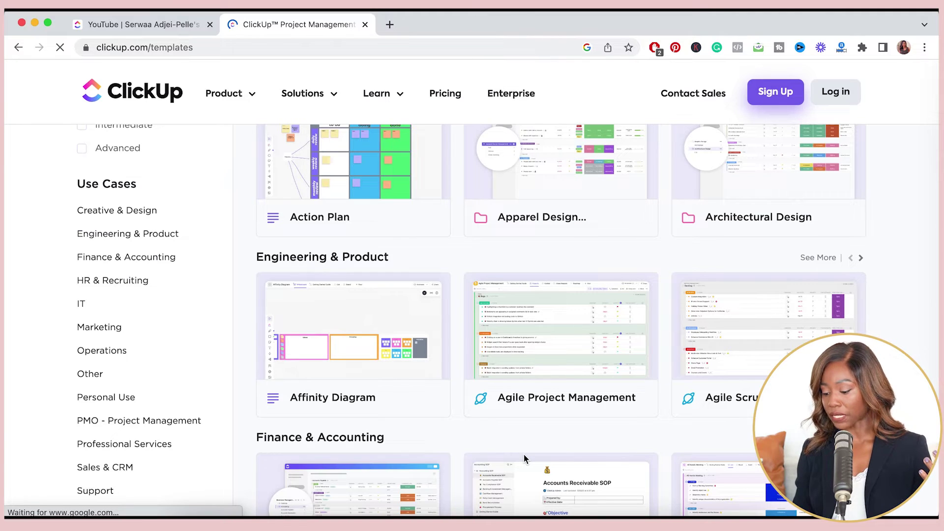
scroll(530, 435, down, 4)
scroll(529, 436, down, 1)
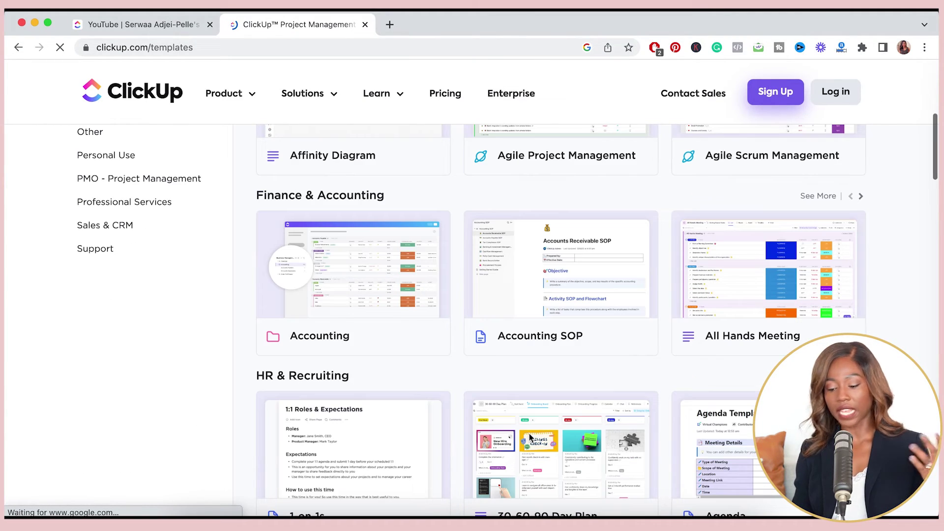
scroll(529, 435, down, 5)
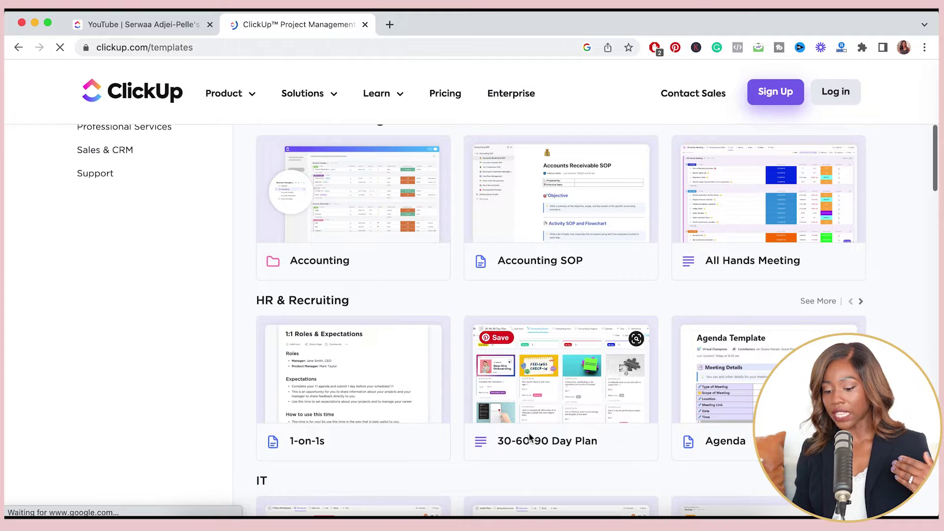
scroll(530, 437, up, 11)
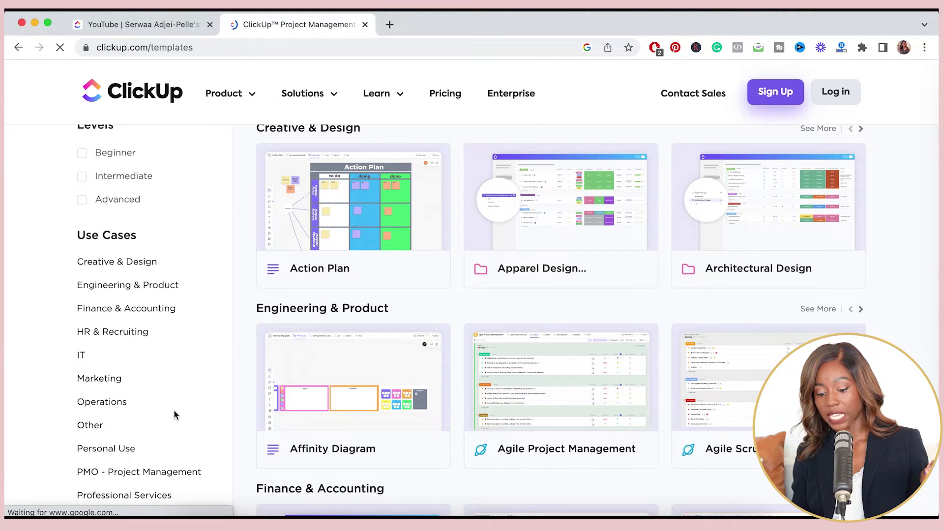
scroll(173, 413, up, 1)
scroll(173, 412, down, 3)
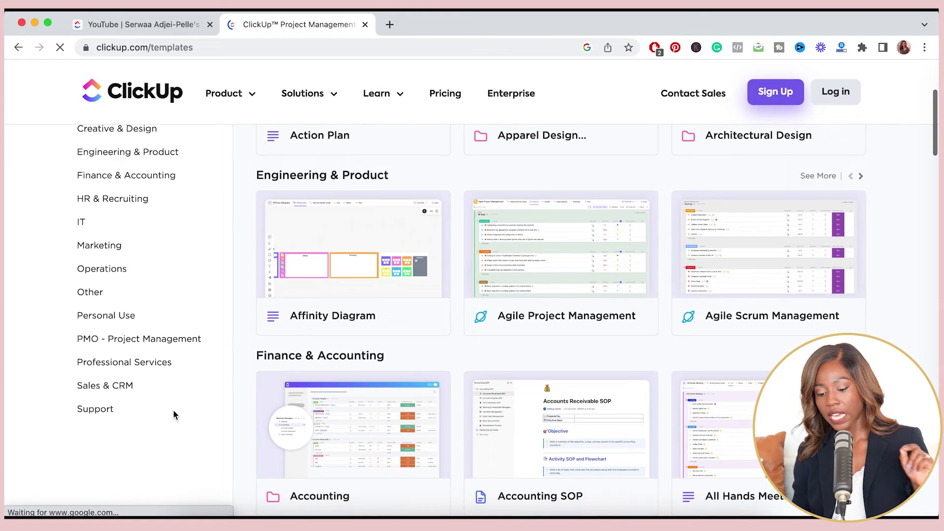
click(111, 316)
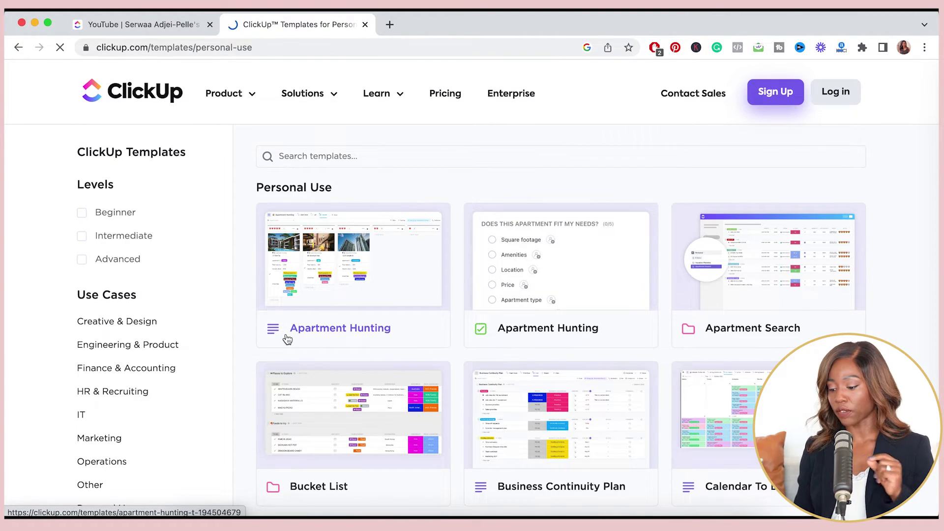
Browse the Personal Use templates gallery, then return to the ClickUp YouTube board
scroll(287, 338, down, 1)
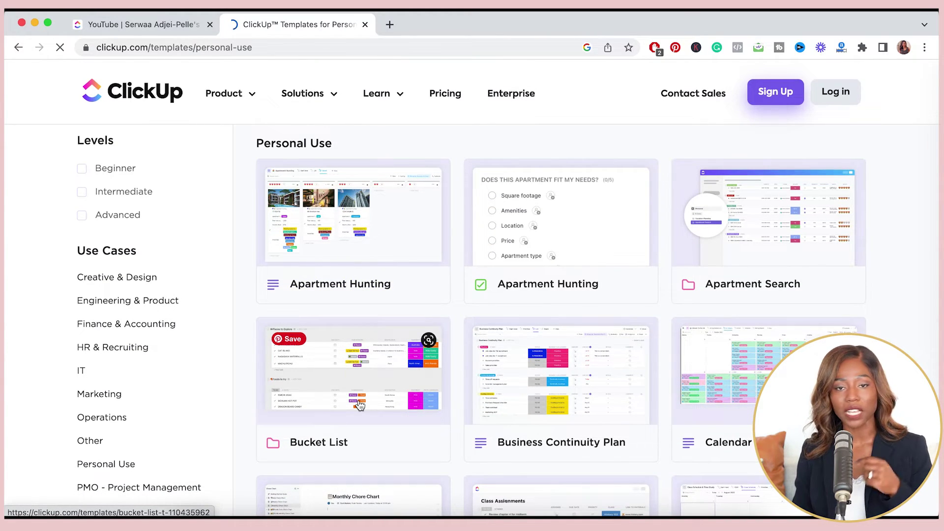
scroll(359, 404, down, 1)
scroll(359, 404, down, 6)
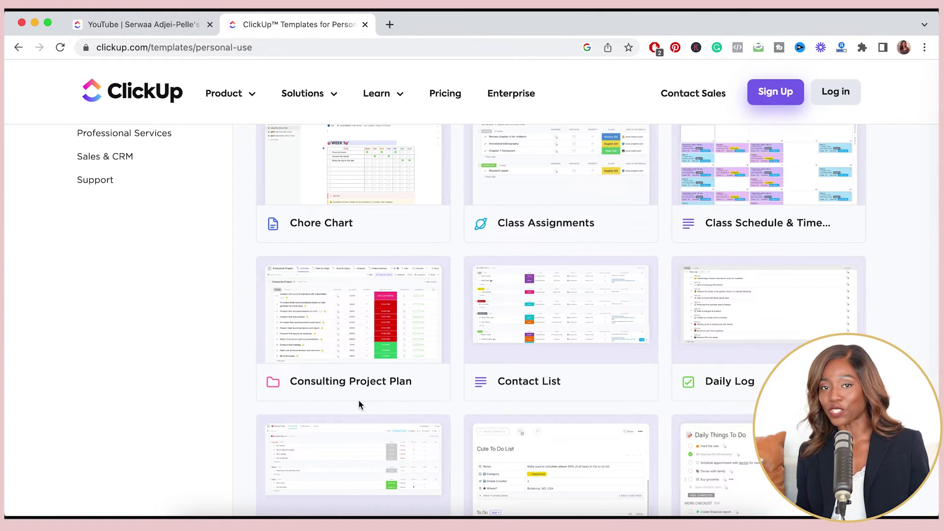
click(125, 24)
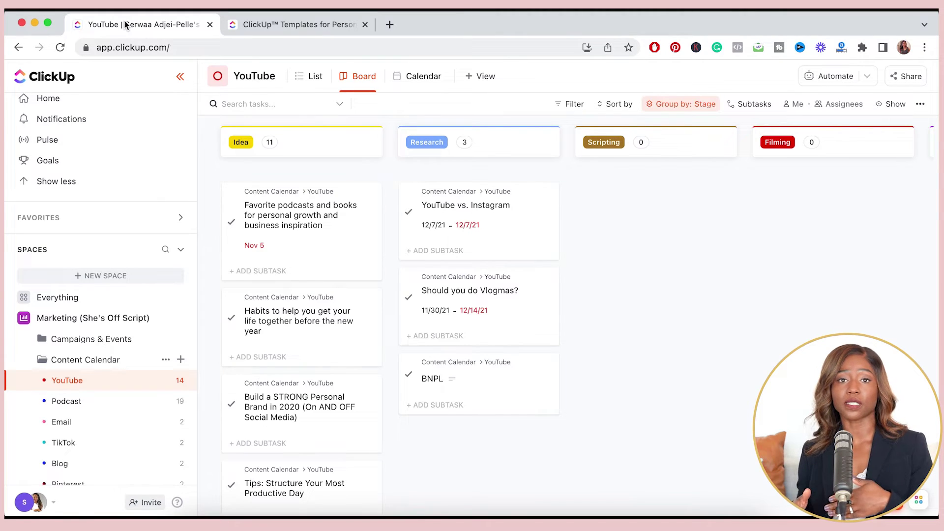